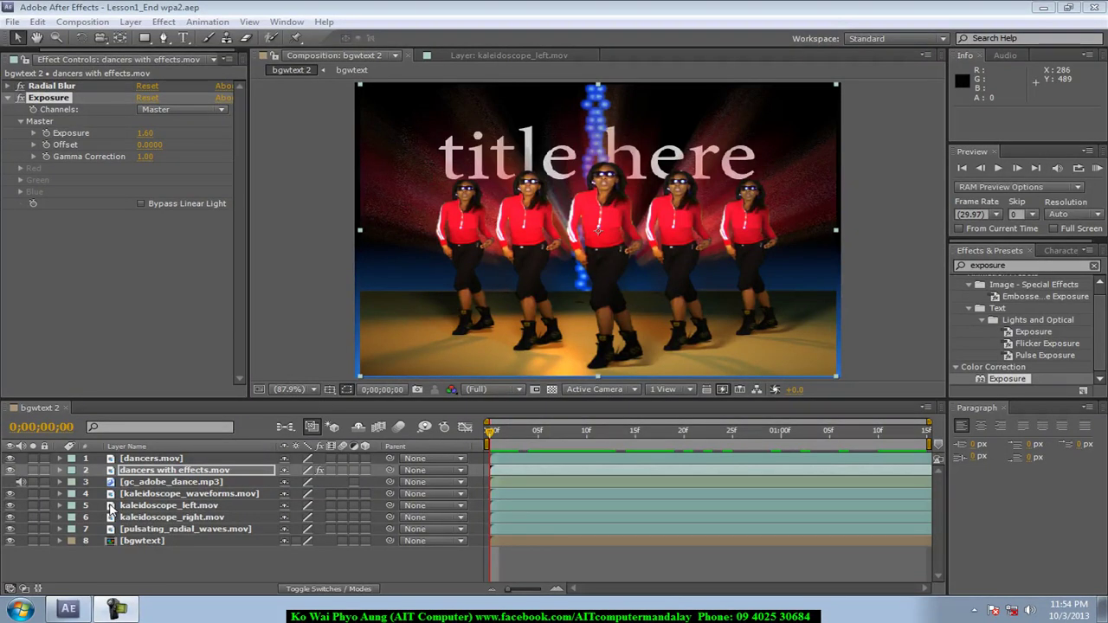
- Select layer 5, kaleidoscope_left.mov, and expand its properties in the Timeline
{"action": "left_click", "coordinate": [110, 507]}
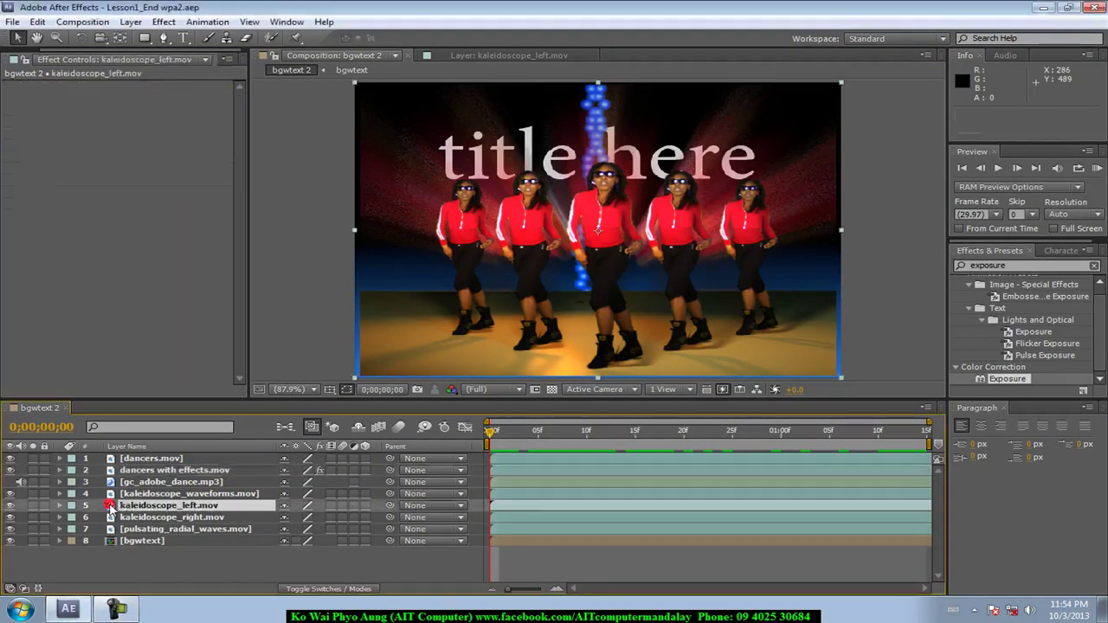
{"action": "left_click", "coordinate": [60, 506]}
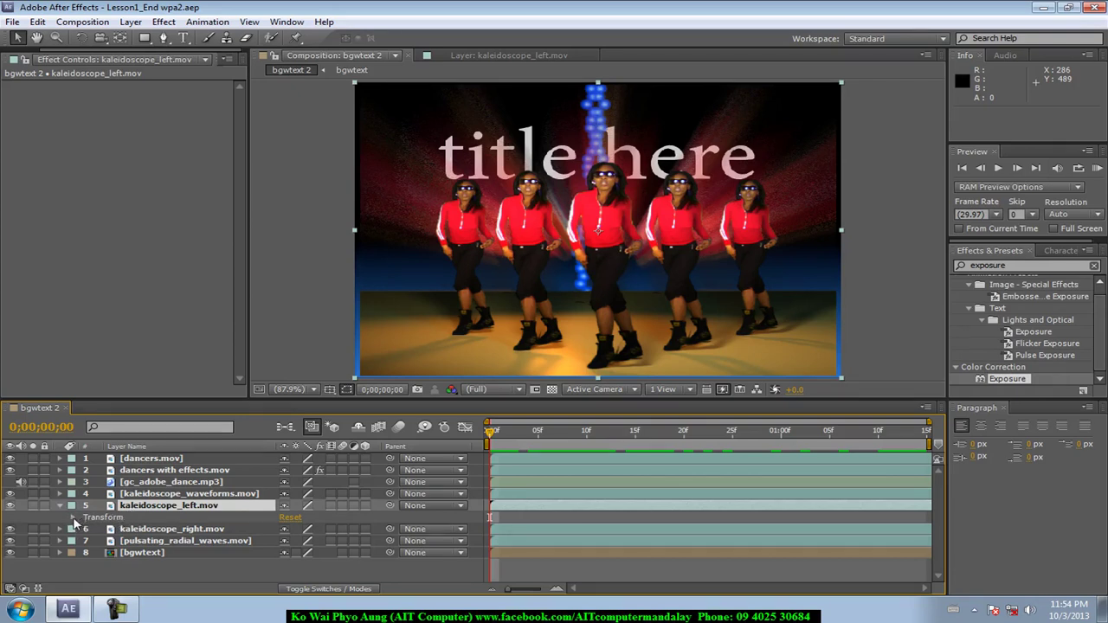
- Expand kaleidoscope_left.mov's Transform group and scroll down to its values
{"action": "left_click", "coordinate": [73, 518]}
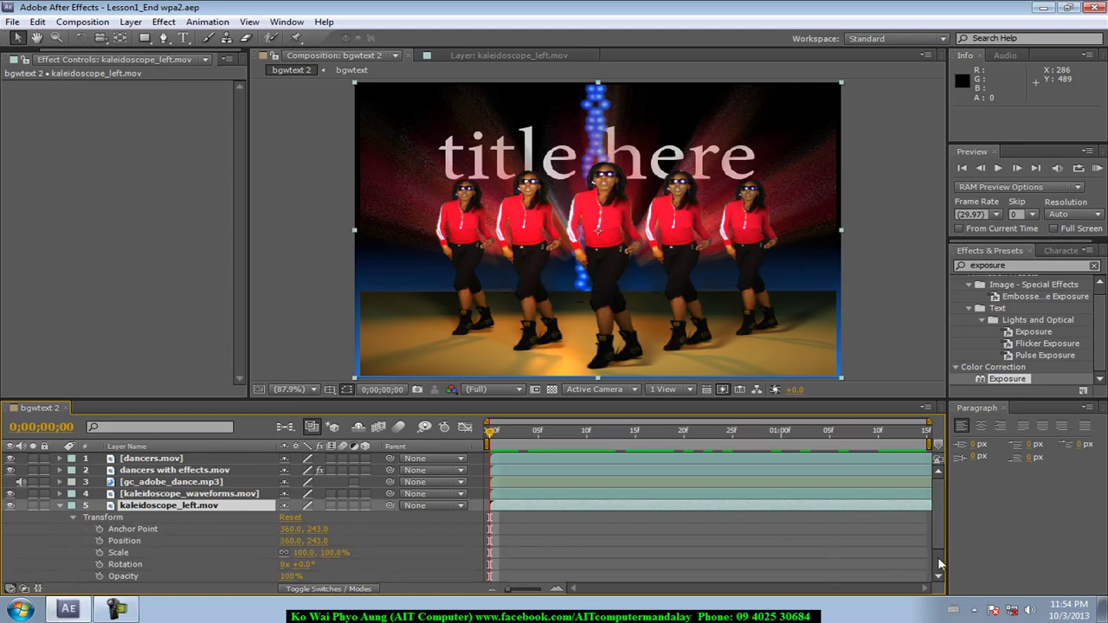
{"action": "scroll", "coordinate": [938, 561], "scroll_direction": "down", "scroll_amount": 3}
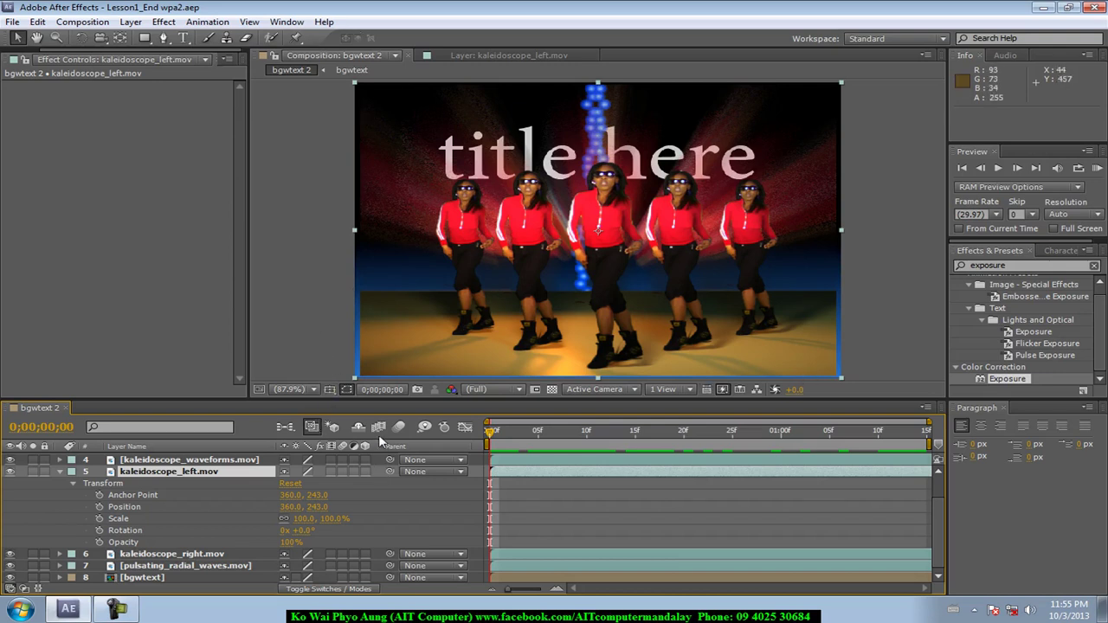
- Set kaleidoscope_left.mov's Position X to 160, then select kaleidoscope_right.mov
{"action": "left_click", "coordinate": [291, 506]}
{"action": "type", "text": "160"}
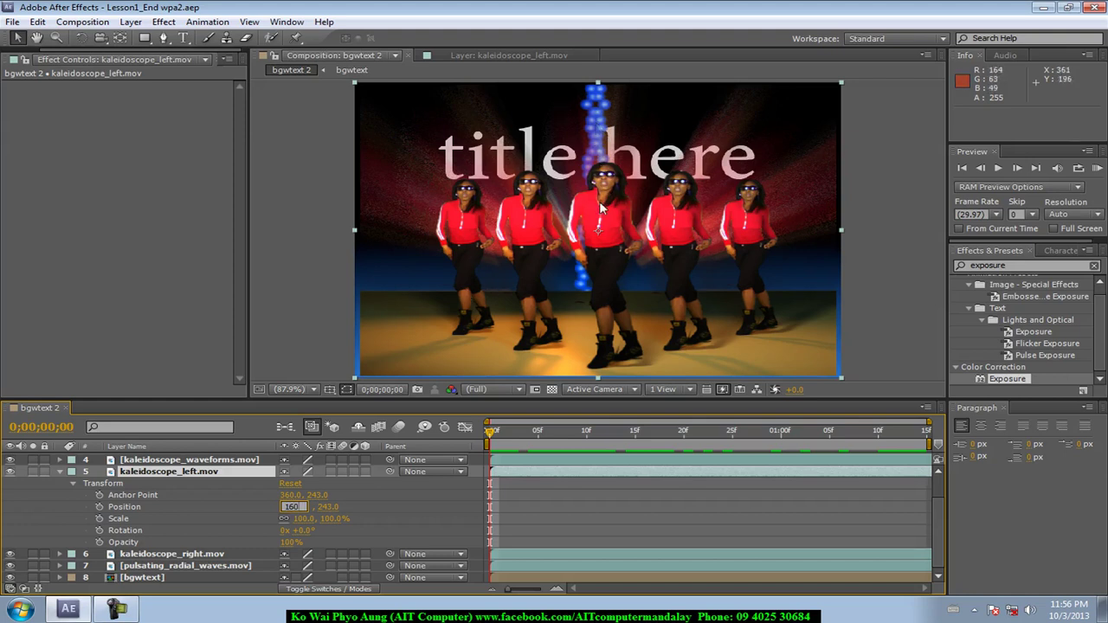
{"action": "key", "text": "Return"}
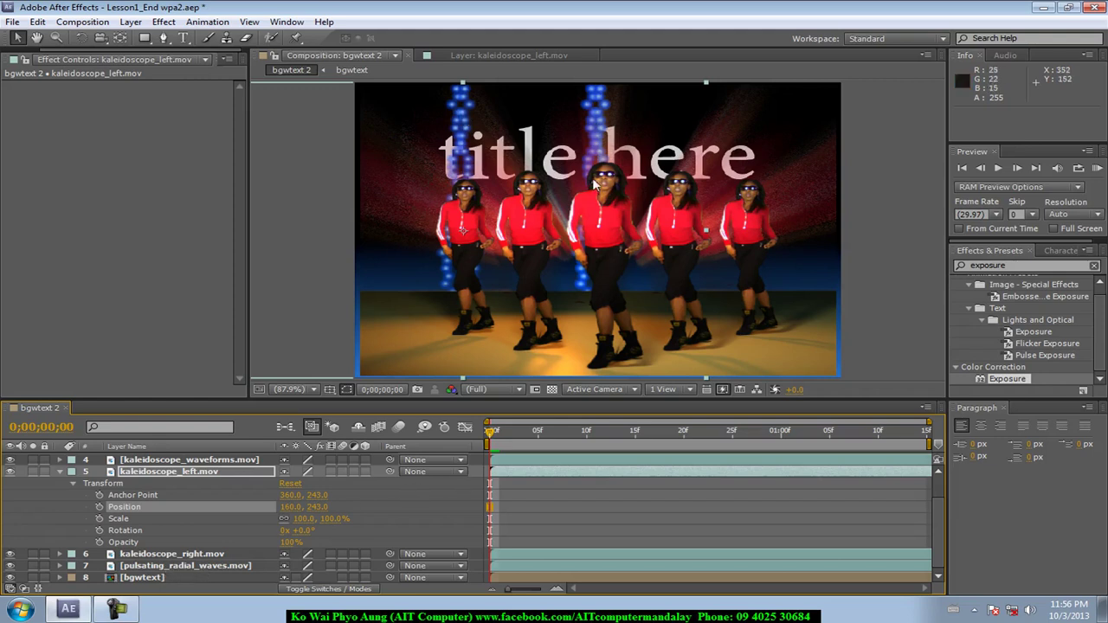
{"action": "left_click", "coordinate": [111, 558]}
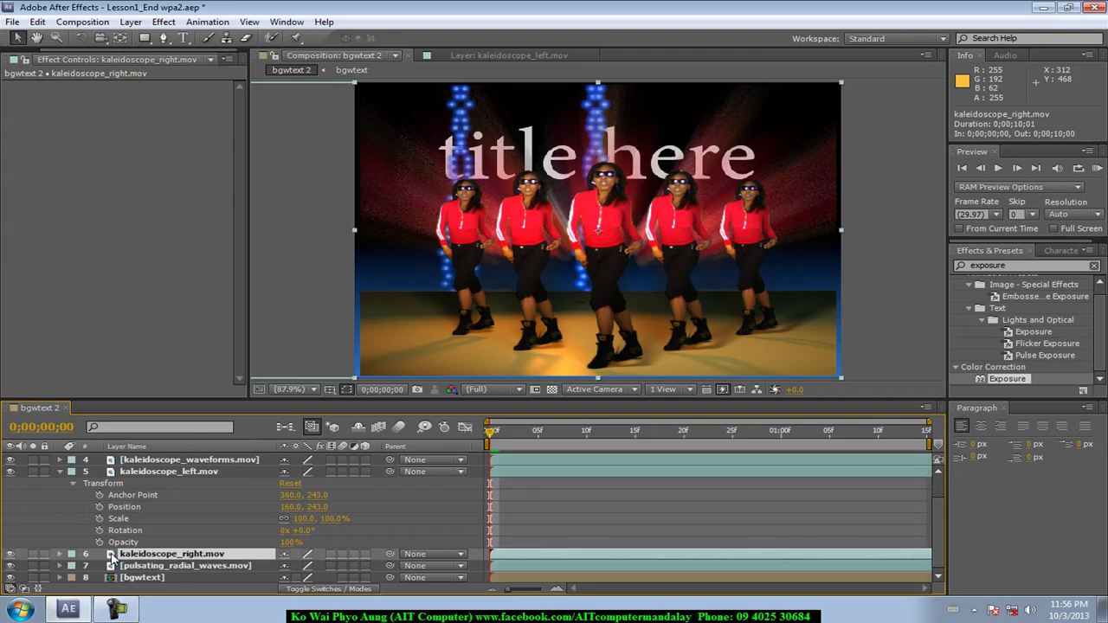
- Set kaleidoscope_right.mov's Position X to 560, placing it at 560, 243
{"action": "key", "text": "t"}
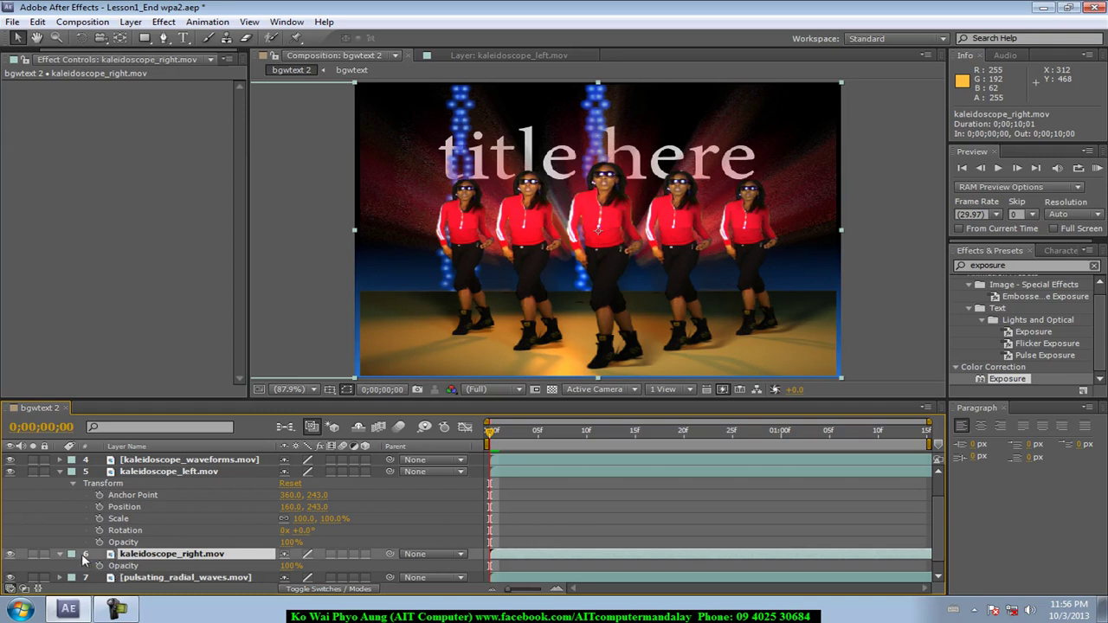
{"action": "left_click", "coordinate": [61, 554]}
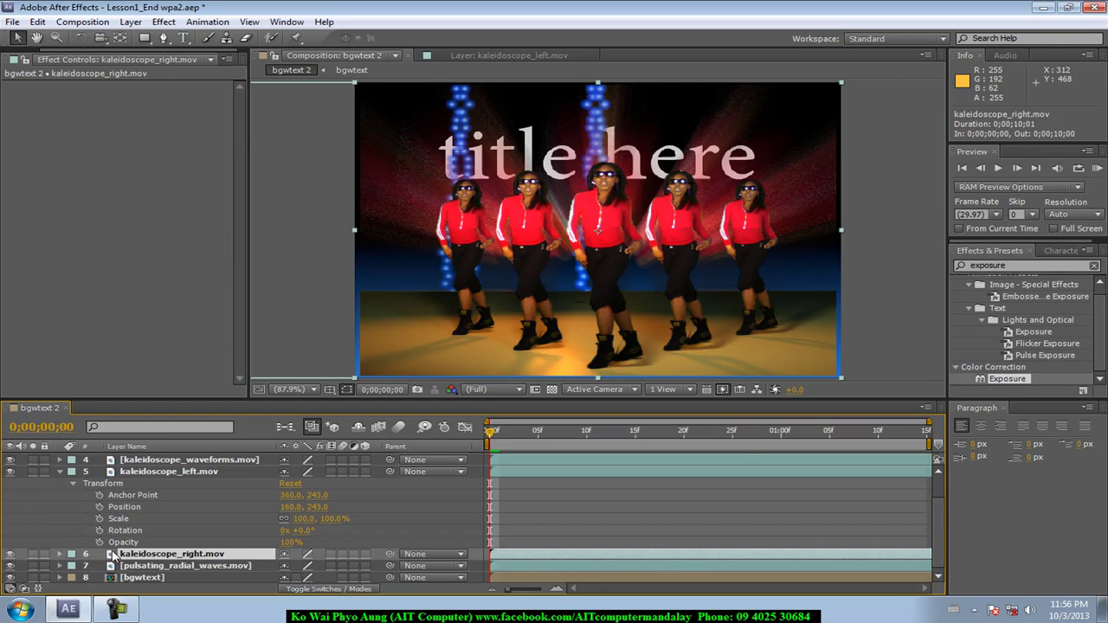
{"action": "key", "text": "p"}
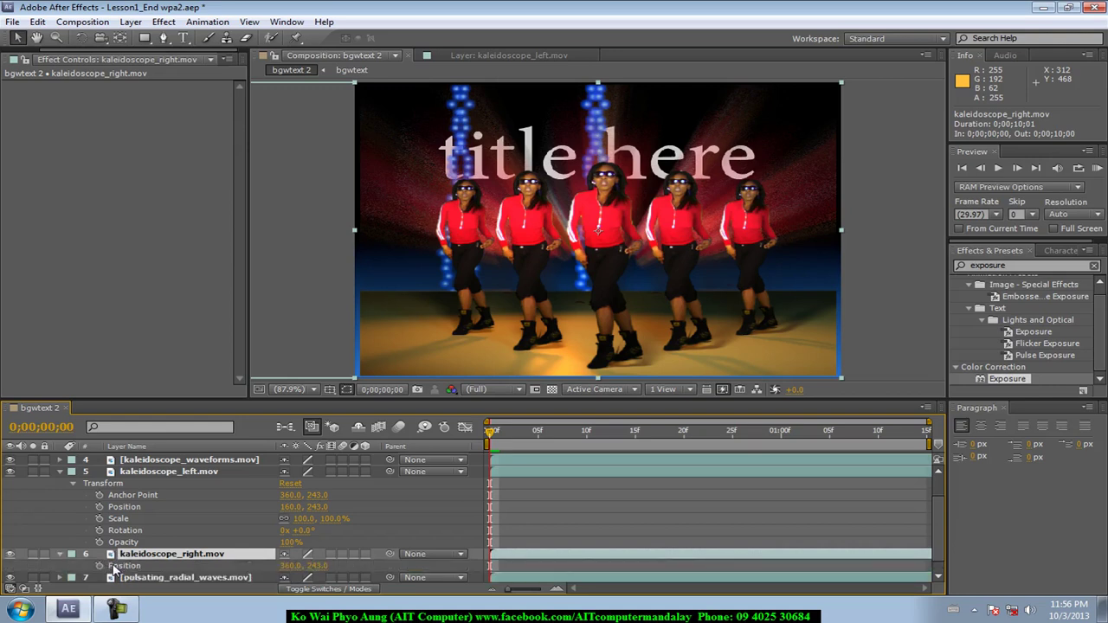
{"action": "left_click", "coordinate": [288, 567]}
{"action": "type", "text": "560"}
{"action": "key", "text": "Return"}
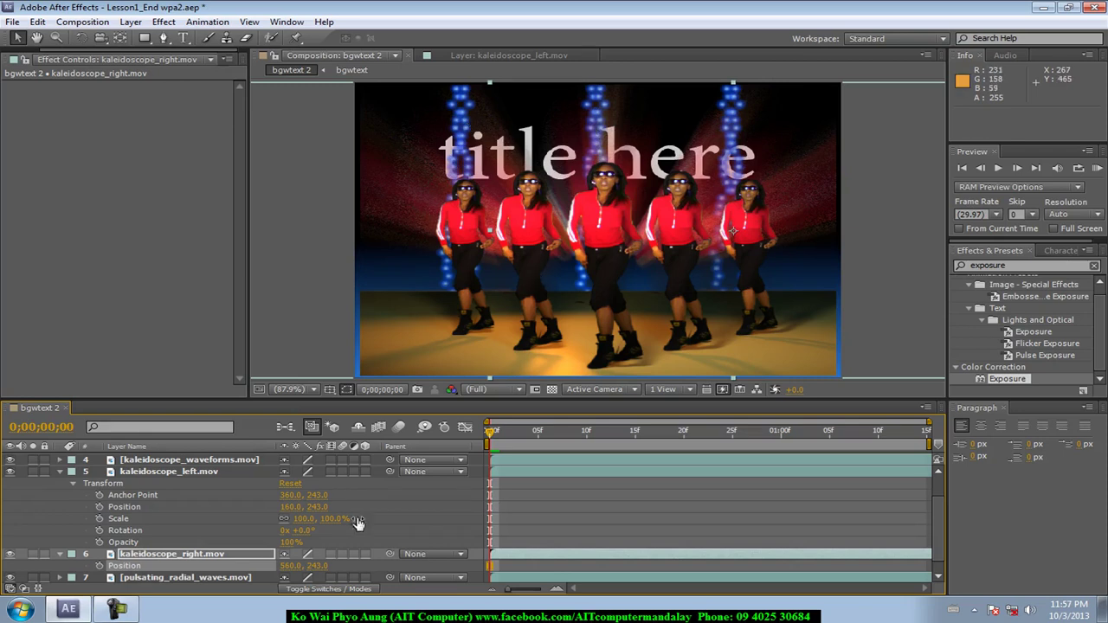
- Set kaleidoscope_left.mov's opacity to 30%
{"action": "left_click", "coordinate": [149, 476]}
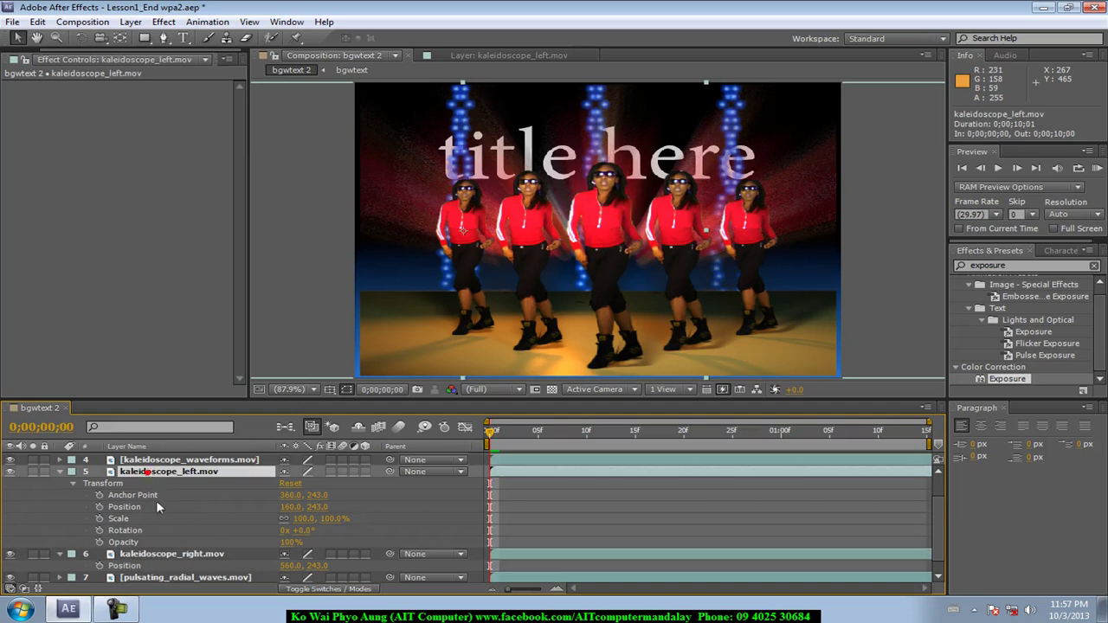
{"action": "left_click", "coordinate": [291, 542]}
{"action": "type", "text": "30"}
{"action": "key", "text": "Return"}
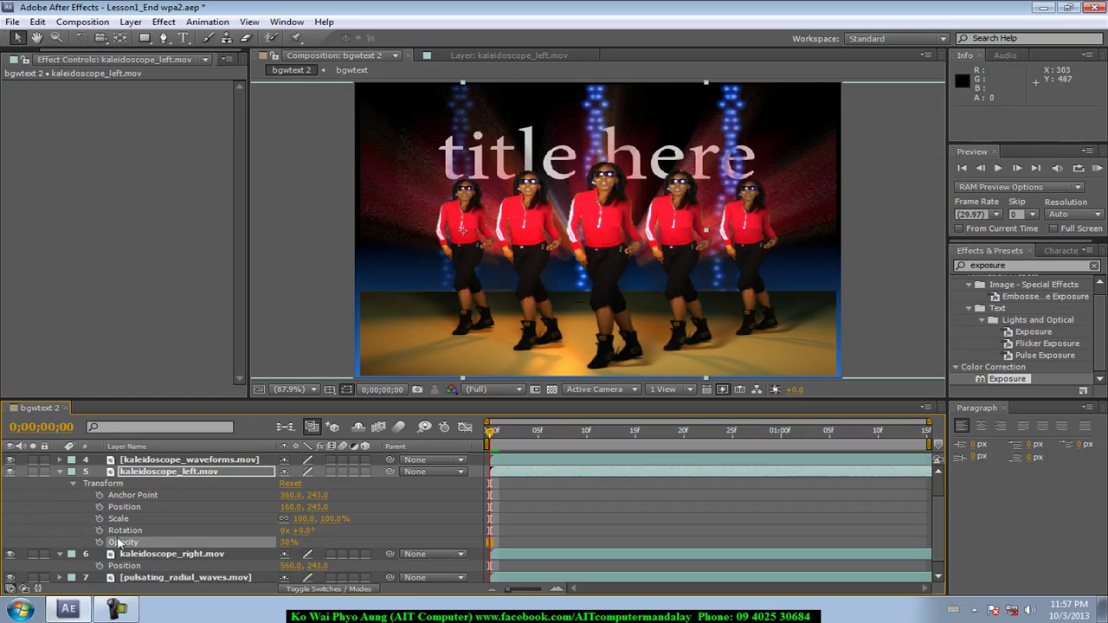
- Set kaleidoscope_right.mov's opacity to 30% as well
{"action": "left_click", "coordinate": [60, 553]}
{"action": "left_click", "coordinate": [125, 556]}
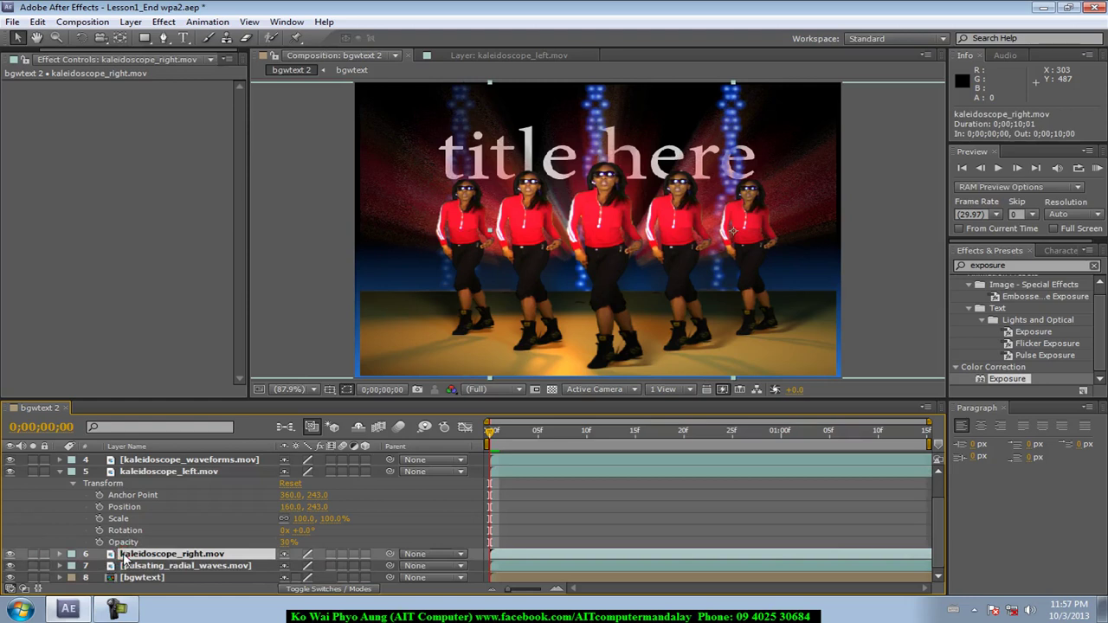
{"action": "key", "text": "t"}
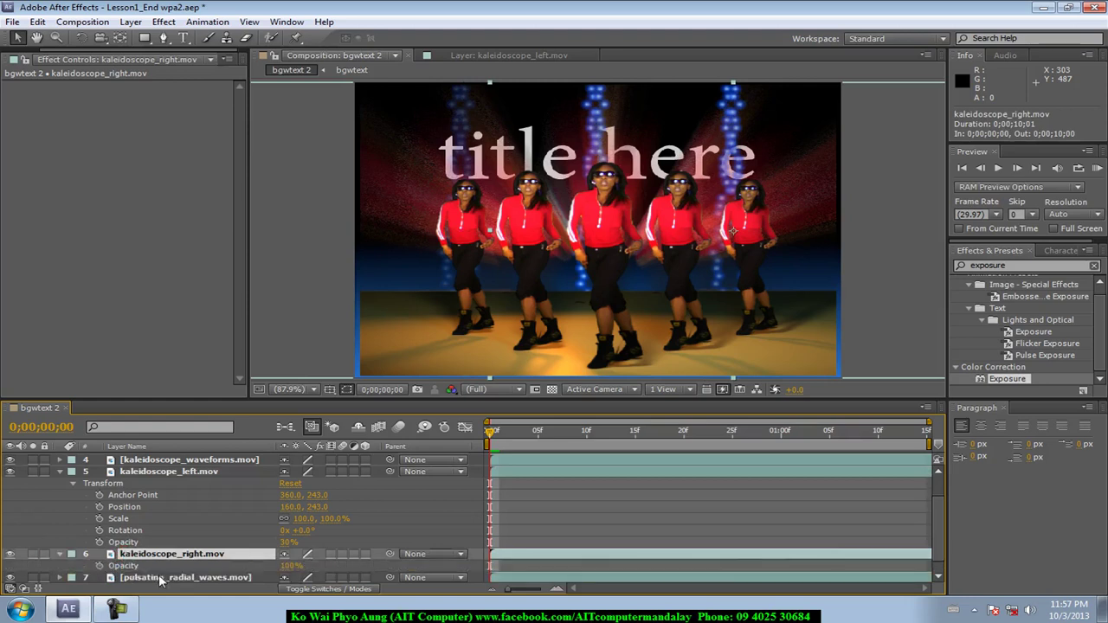
{"action": "left_click", "coordinate": [289, 565]}
{"action": "type", "text": "30"}
{"action": "key", "text": "Return"}
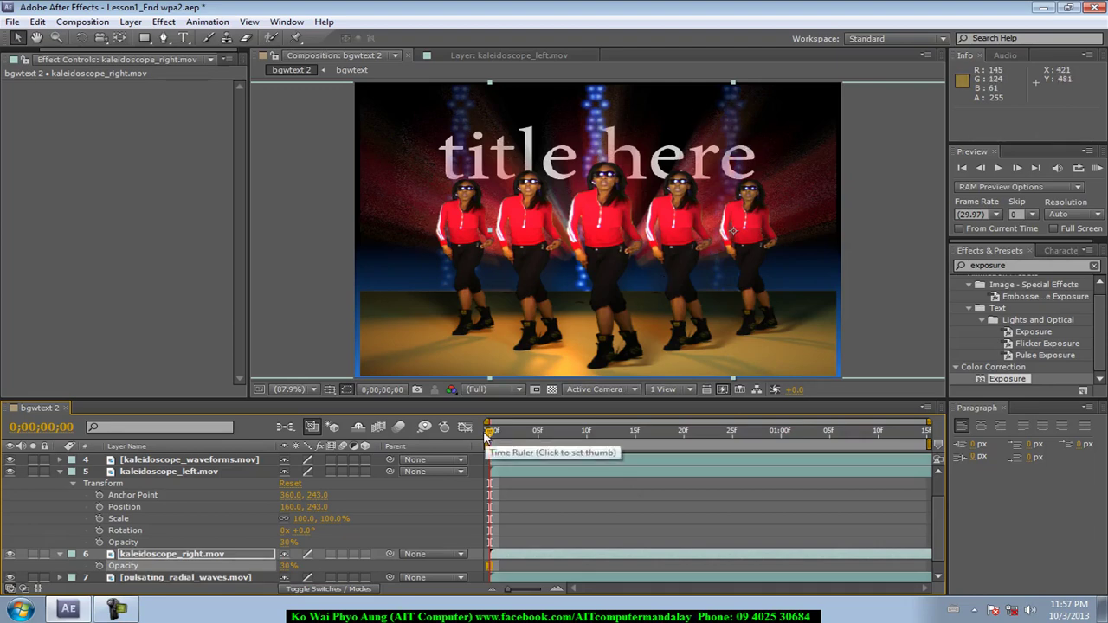
{"action": "left_click", "coordinate": [12, 22]}
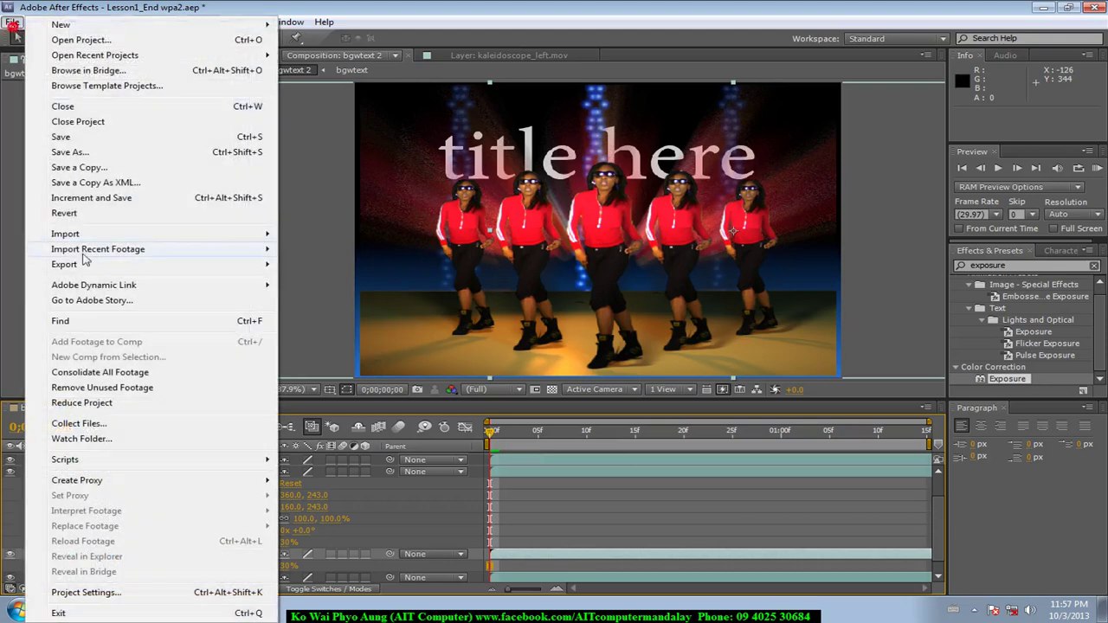